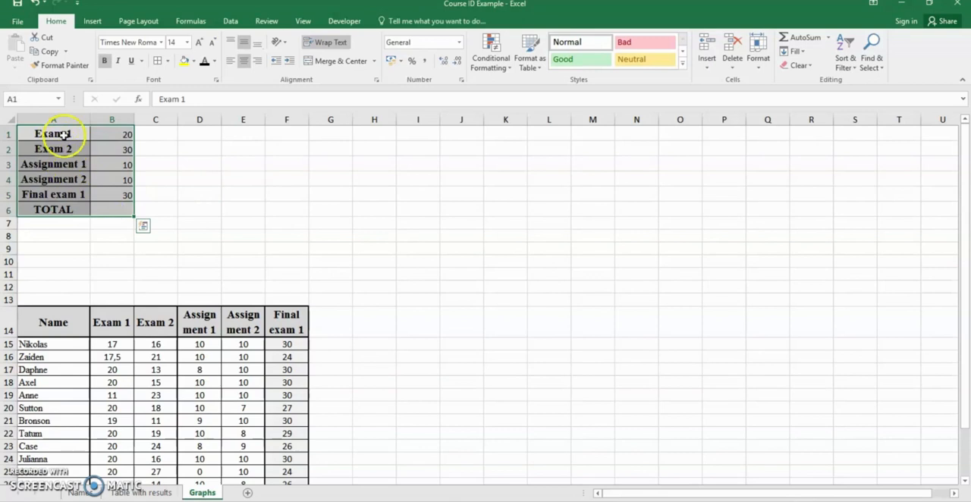
Step: Total the exam and assignment points in cell B6 with a SUM formula over B1:B5
click(105, 132)
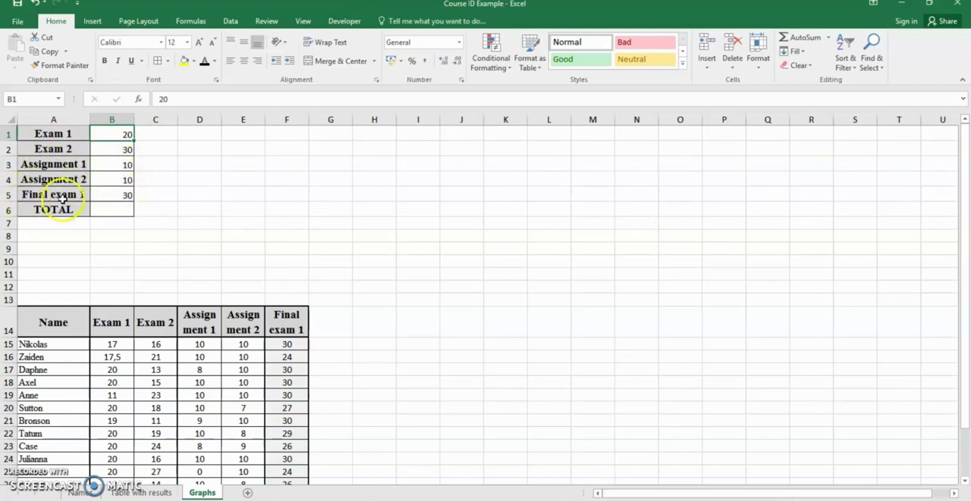
click(118, 211)
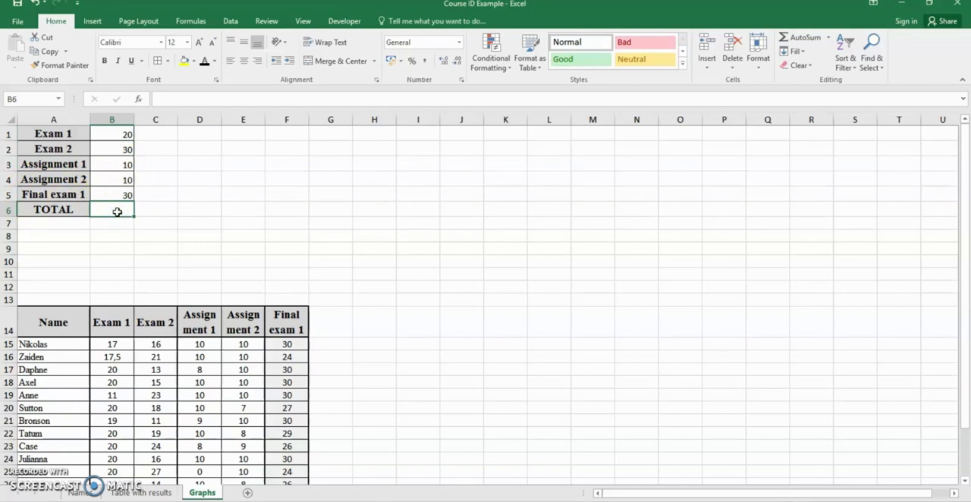
text(=SUM()
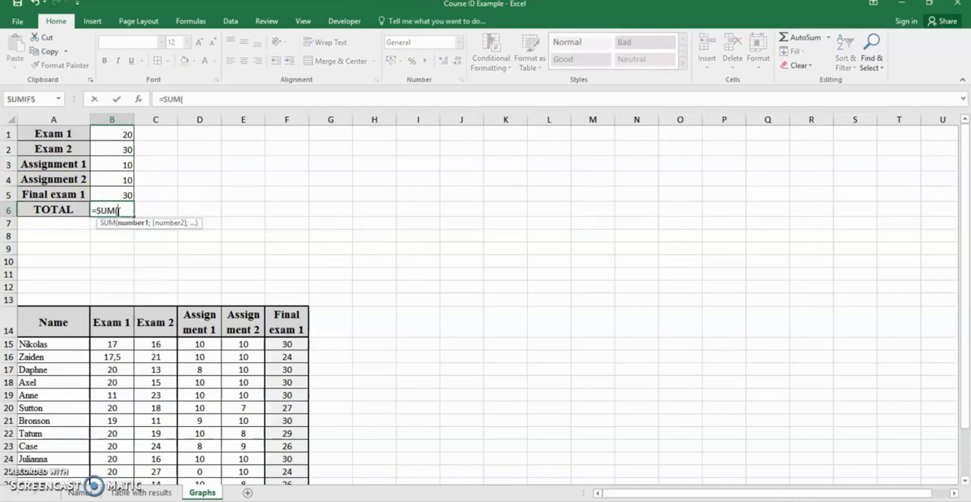
drag(113, 135, 112, 198)
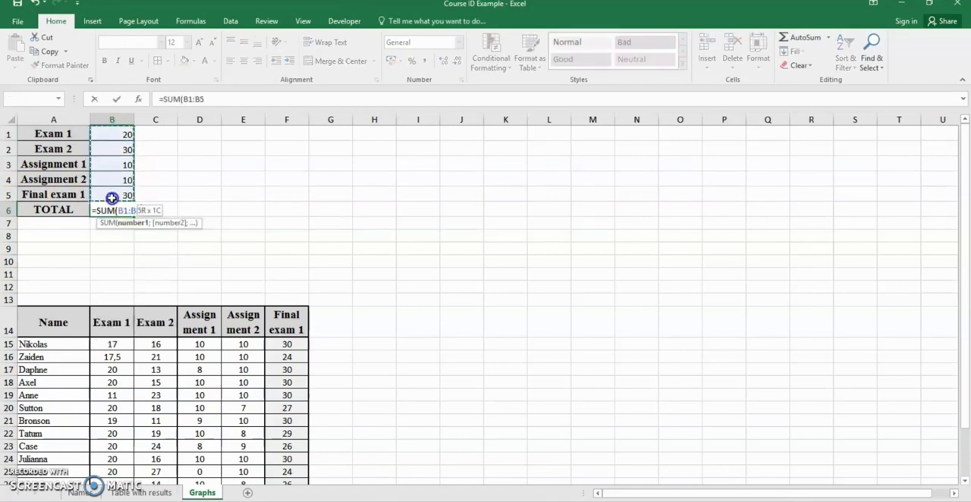
text())
key(Return)
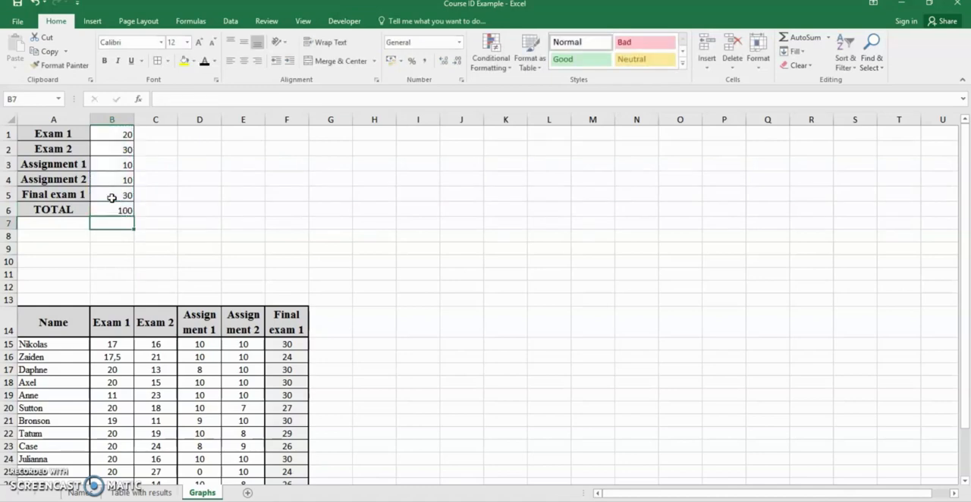
click(112, 209)
Step: Insert a 2-D pie chart from the exam and assignment points in A1:B5, leaving out the TOTAL row
drag(79, 134, 101, 196)
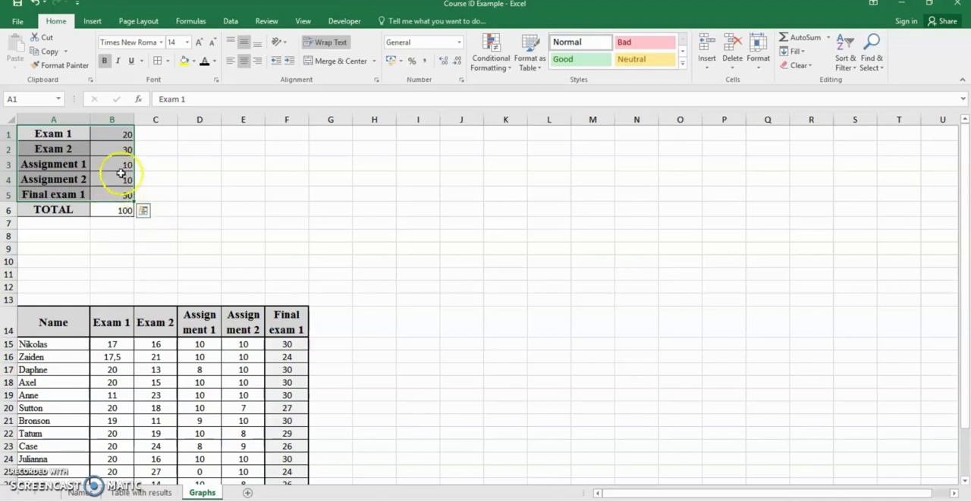
click(49, 134)
drag(49, 134, 113, 198)
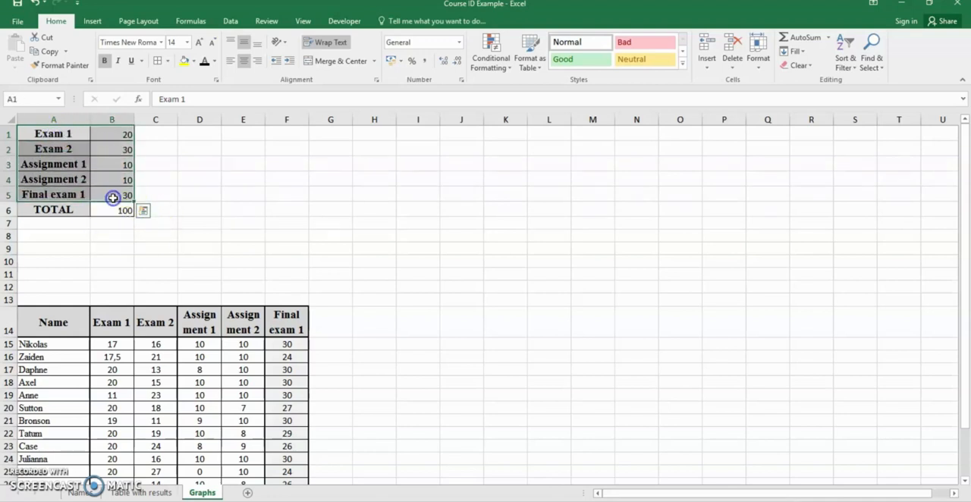
click(94, 21)
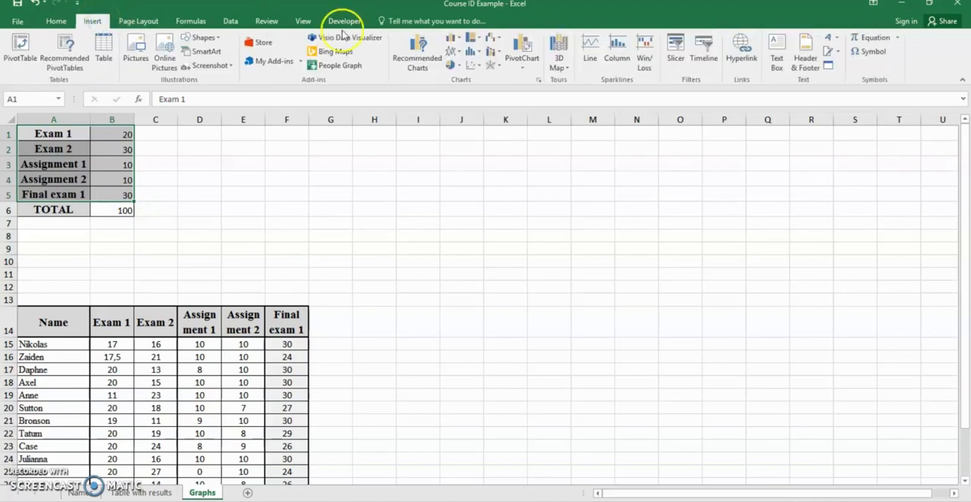
click(448, 65)
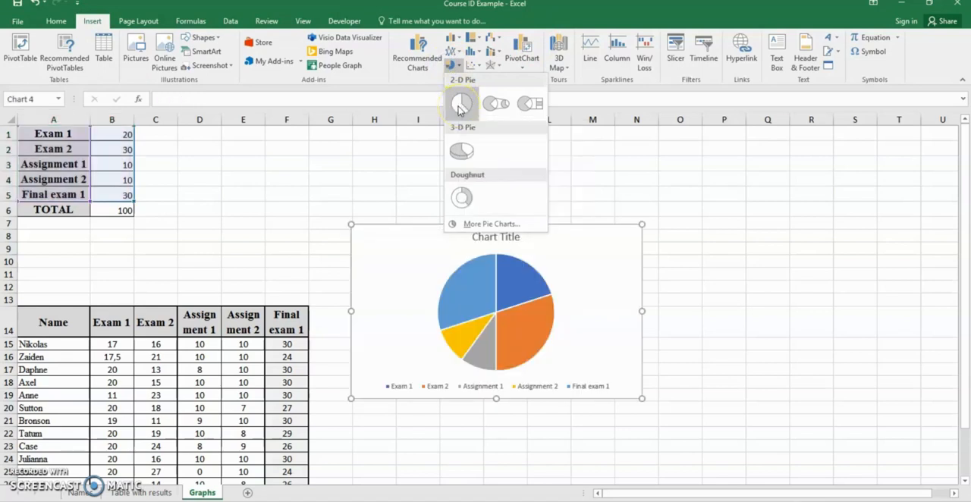
click(457, 67)
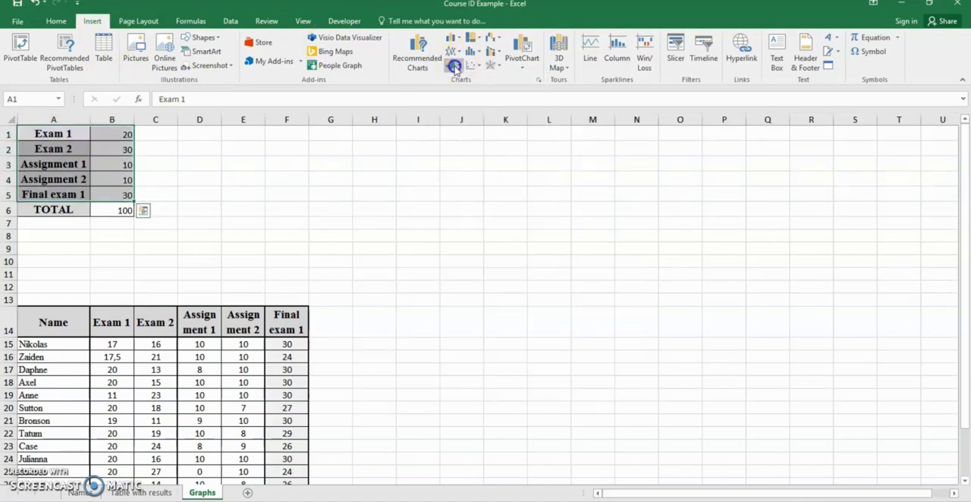
click(456, 67)
click(460, 106)
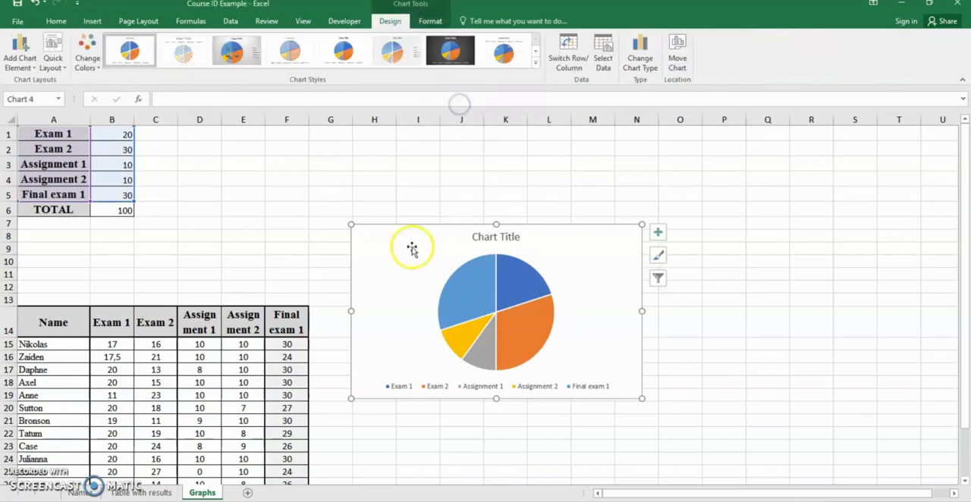
Step: Shrink the pie chart's height and place it beside the points table, above the results table, over columns D to J
drag(405, 250, 350, 150)
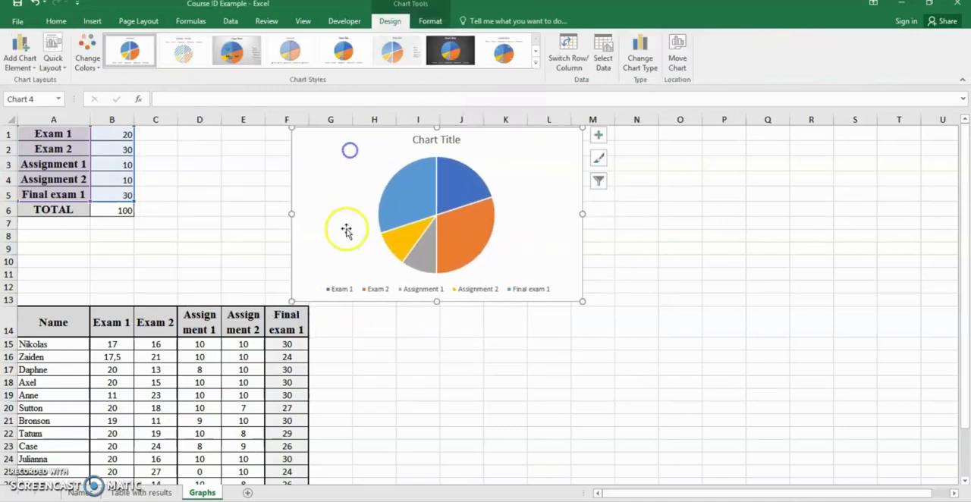
drag(287, 301, 295, 275)
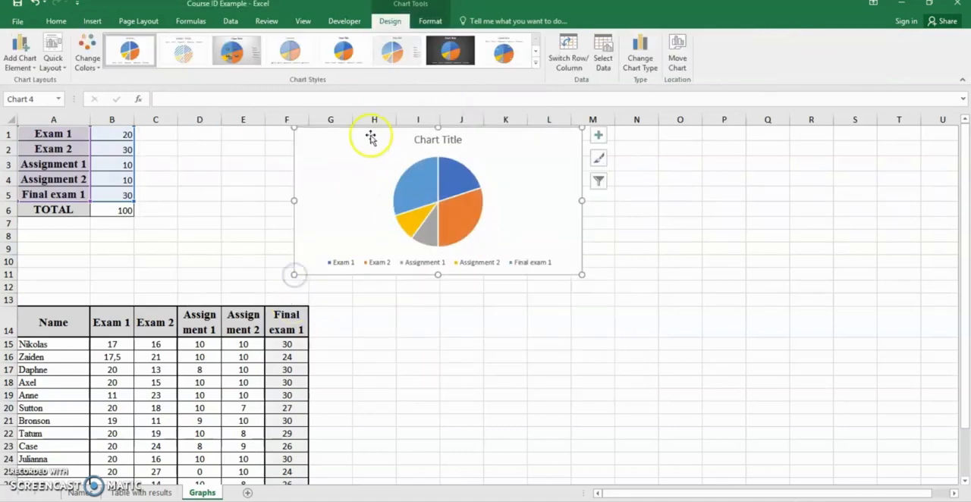
drag(372, 134, 254, 136)
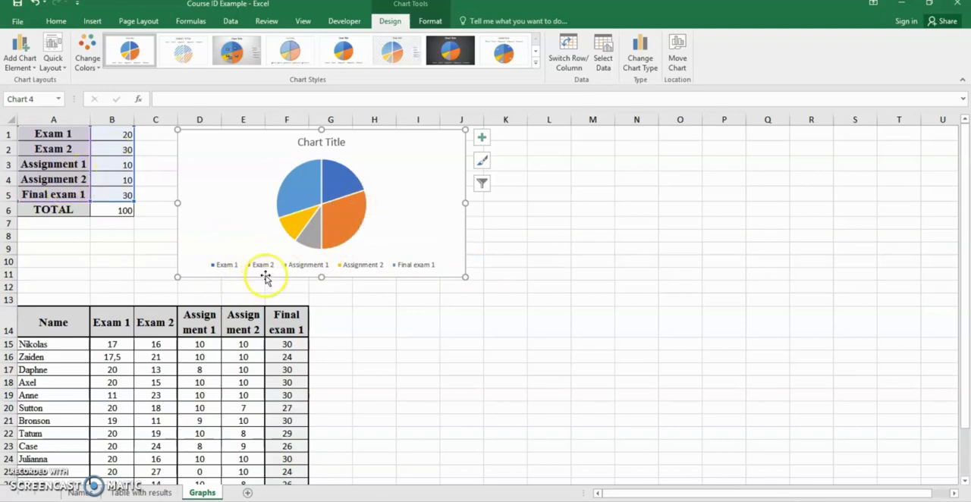
mouse_move(303, 168)
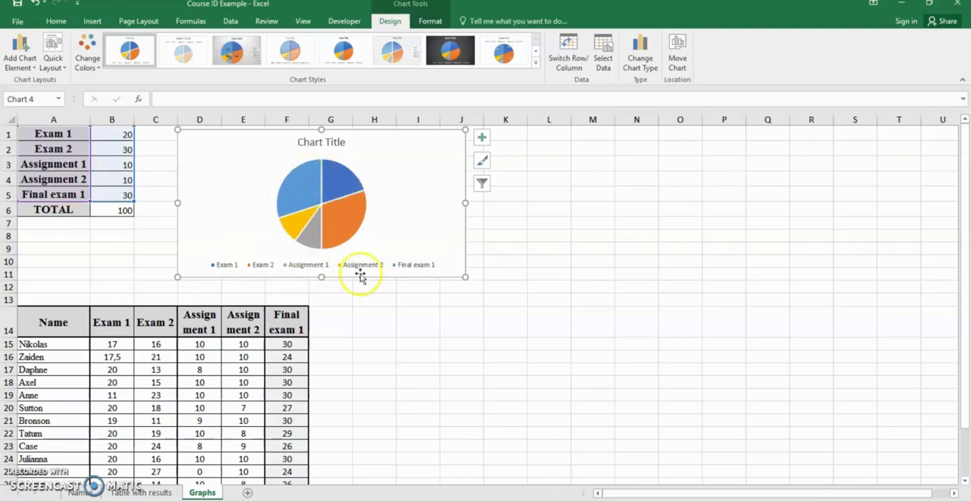
mouse_move(300, 189)
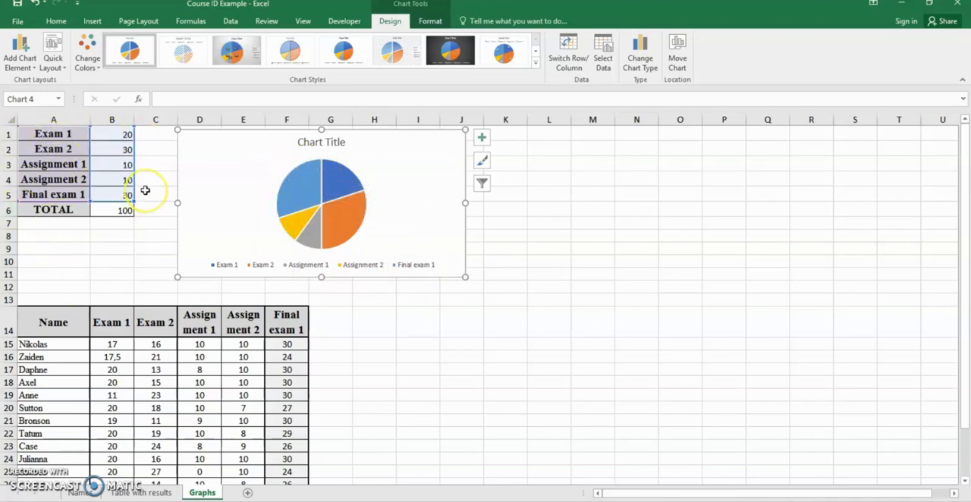
click(529, 249)
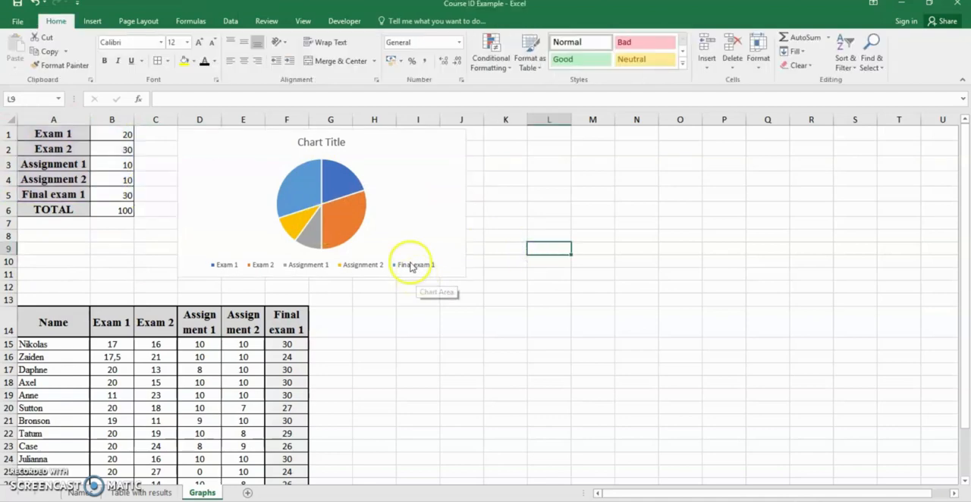
Step: Insert a 2-D stacked column chart from the student results in A14:F30 and place it beside that table
scroll(412, 258, down, 3)
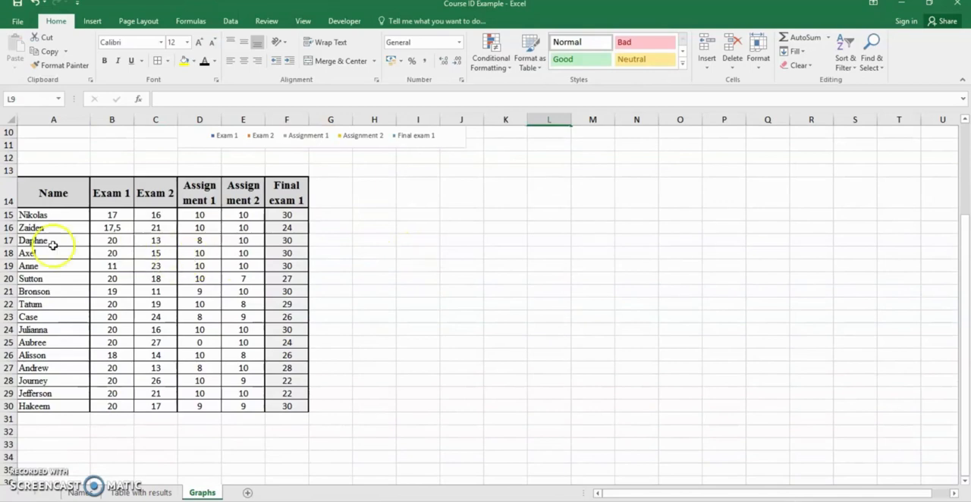
drag(46, 217, 278, 412)
click(346, 409)
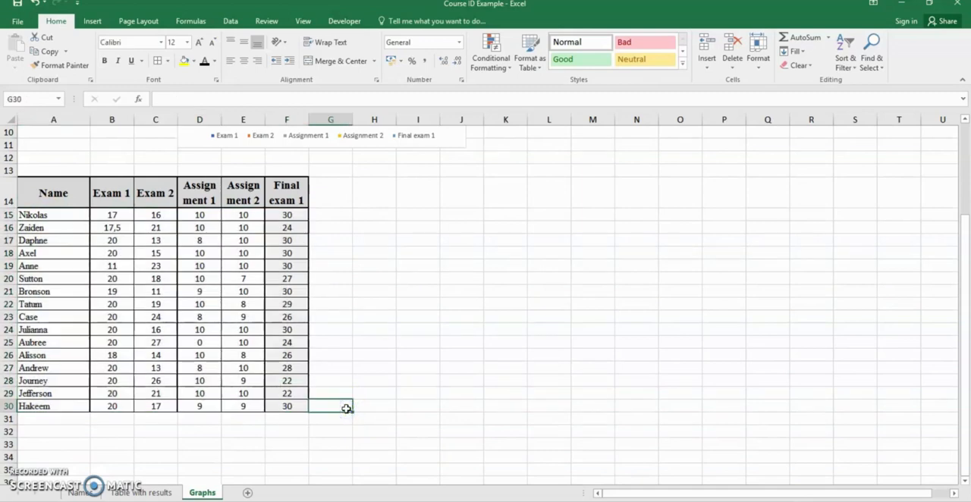
click(53, 201)
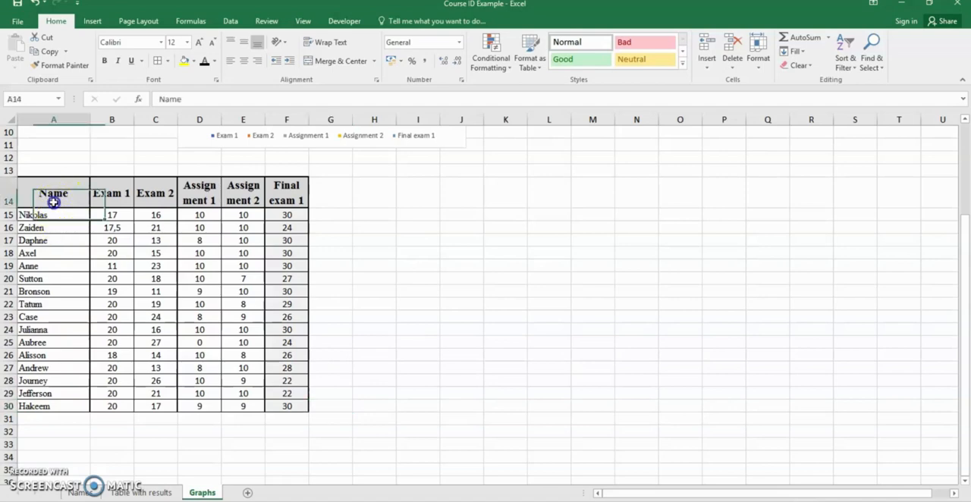
drag(53, 202, 283, 405)
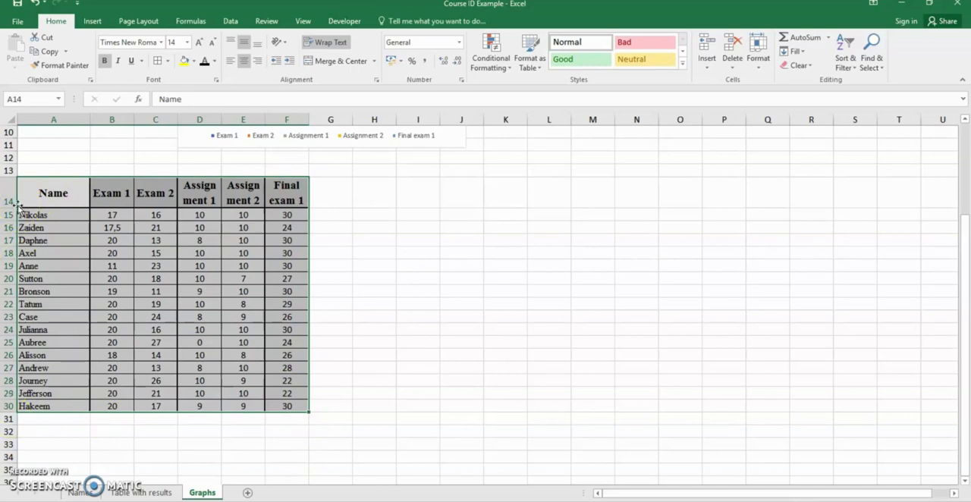
click(93, 22)
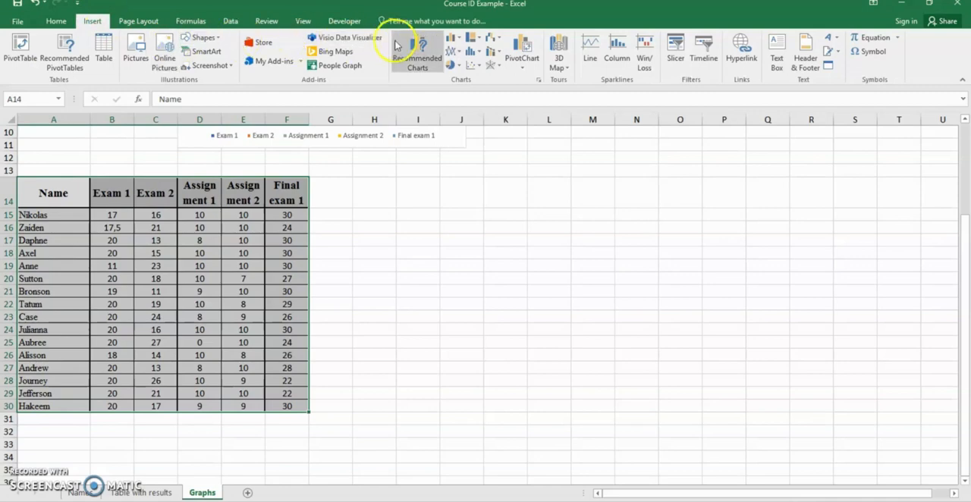
click(452, 38)
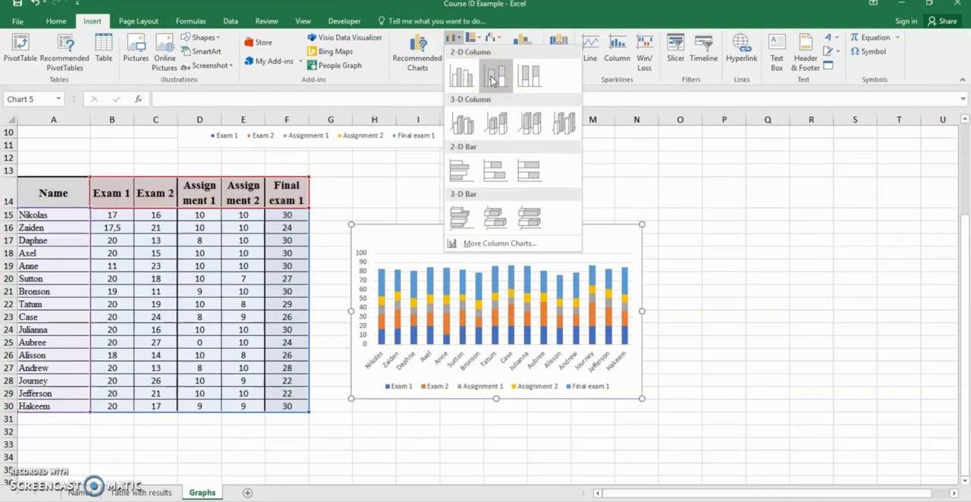
click(491, 78)
drag(435, 245, 435, 218)
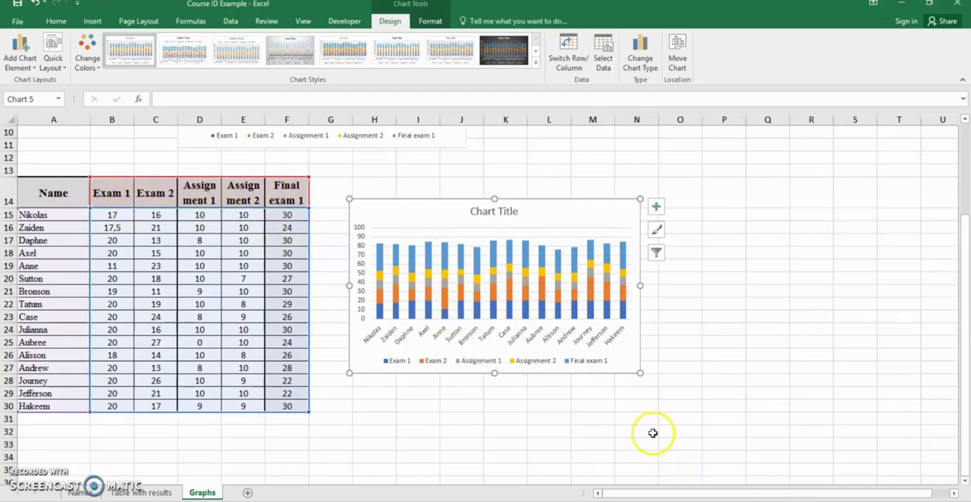
Step: Change the pie chart's title to "Distribution of the points / assignments (course 123)"
scroll(629, 429, up, 3)
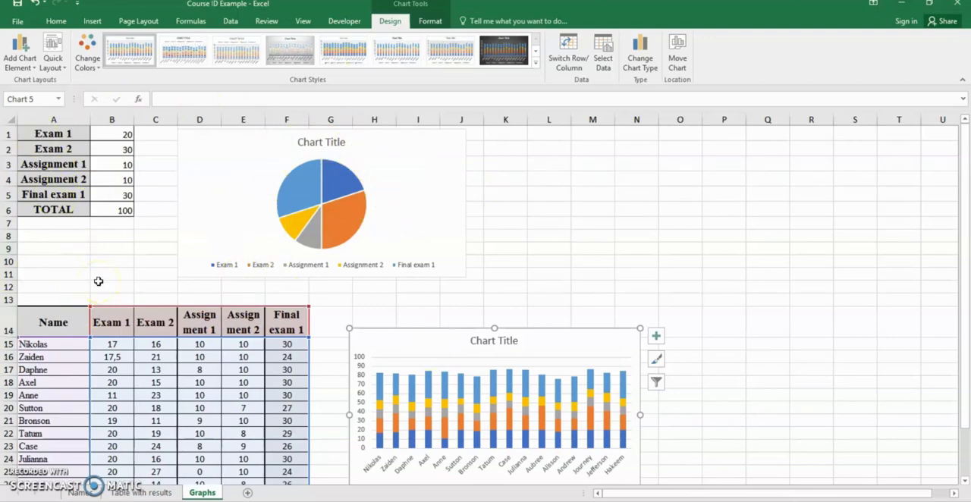
click(311, 143)
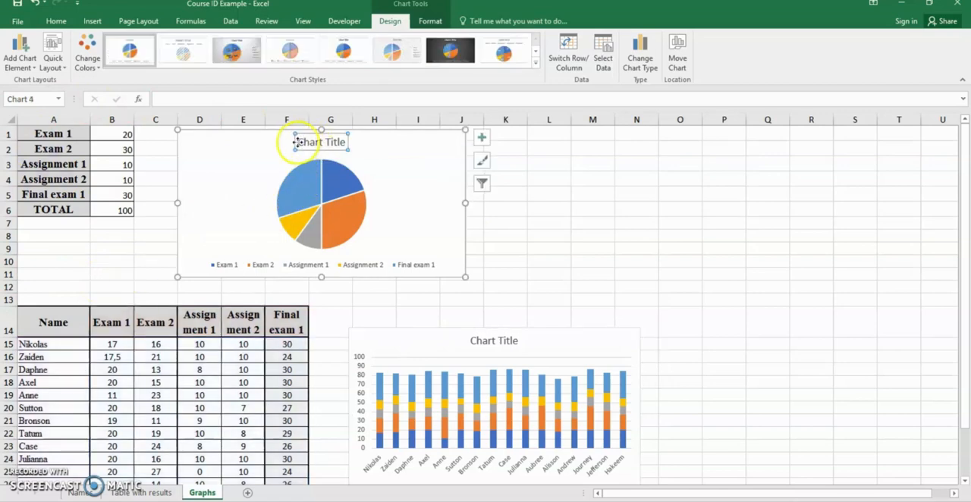
drag(300, 142, 346, 145)
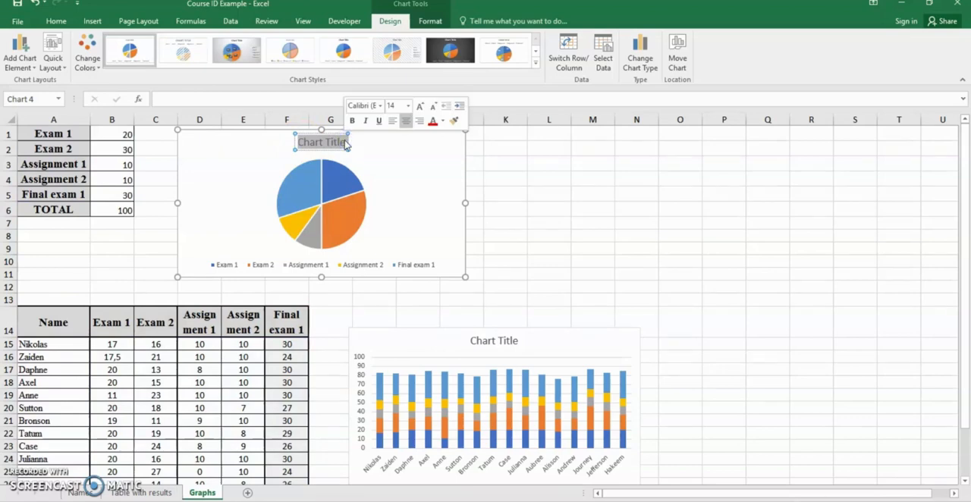
text(D)
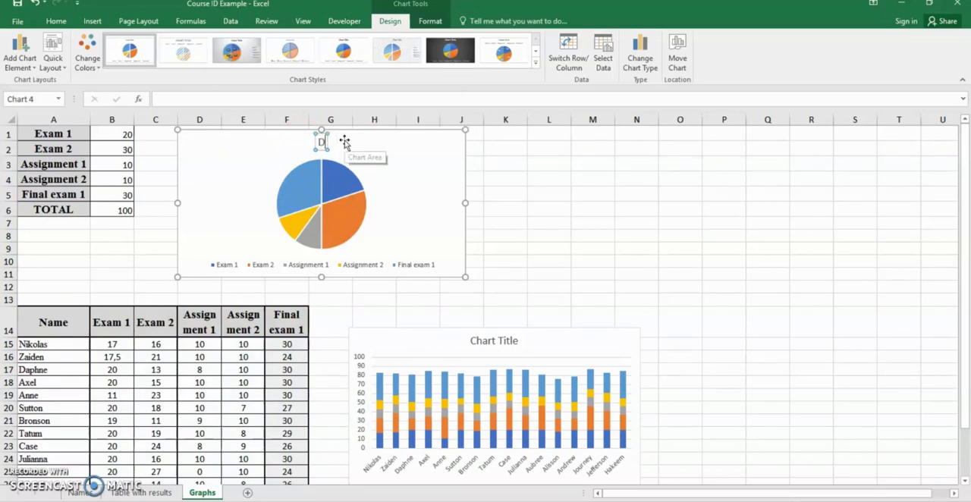
text(istribution)
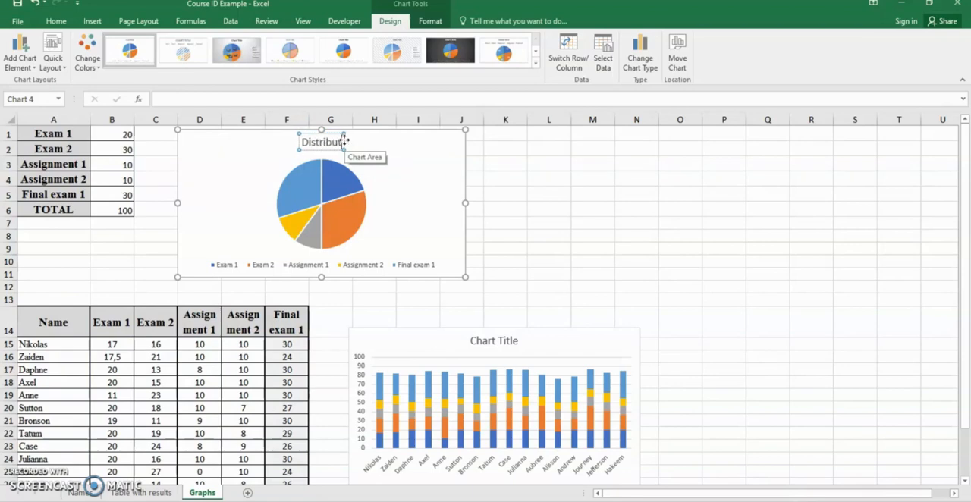
text( of)
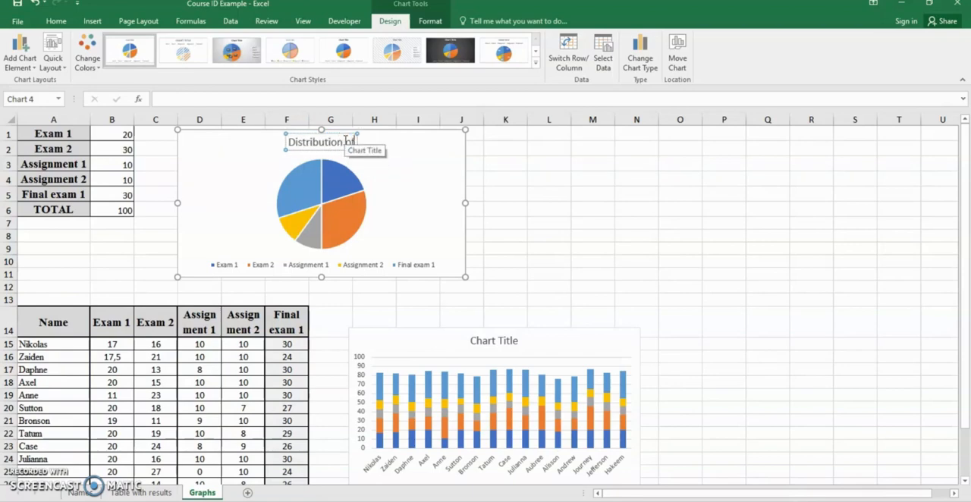
text( the points)
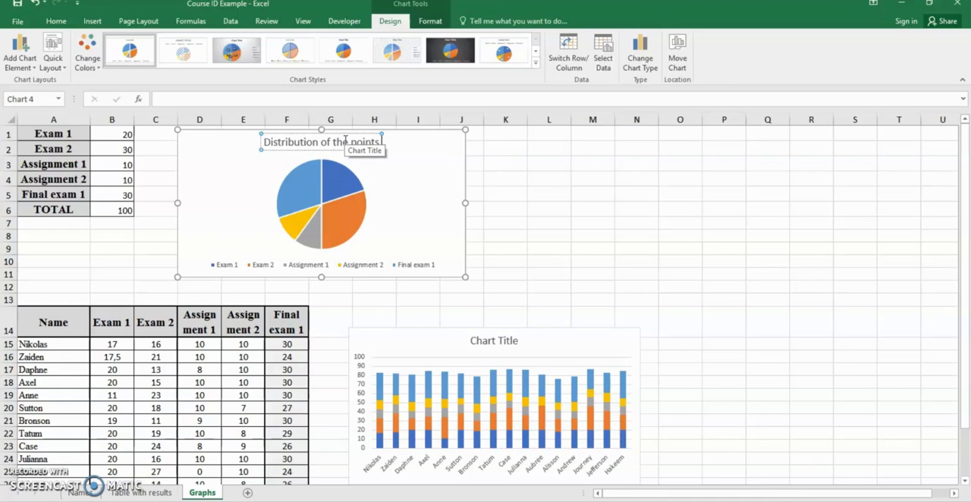
text(/ assignm)
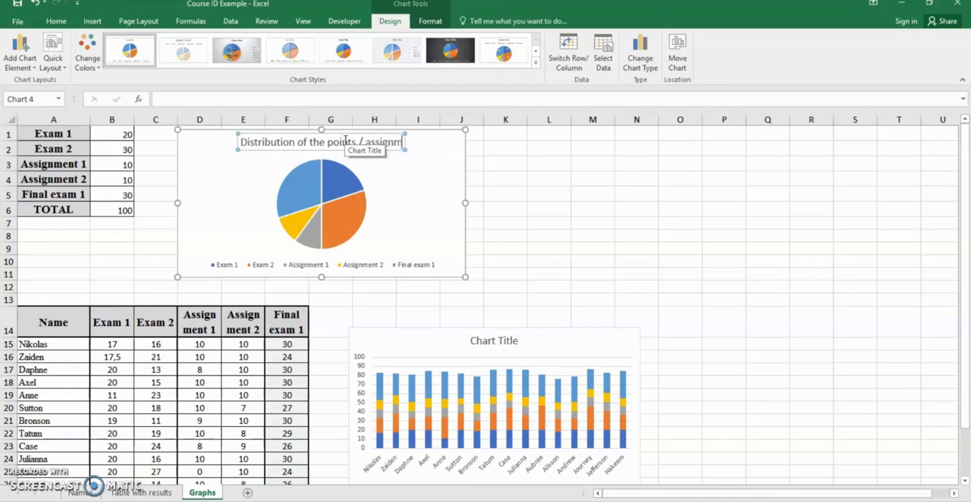
text(ents (course)
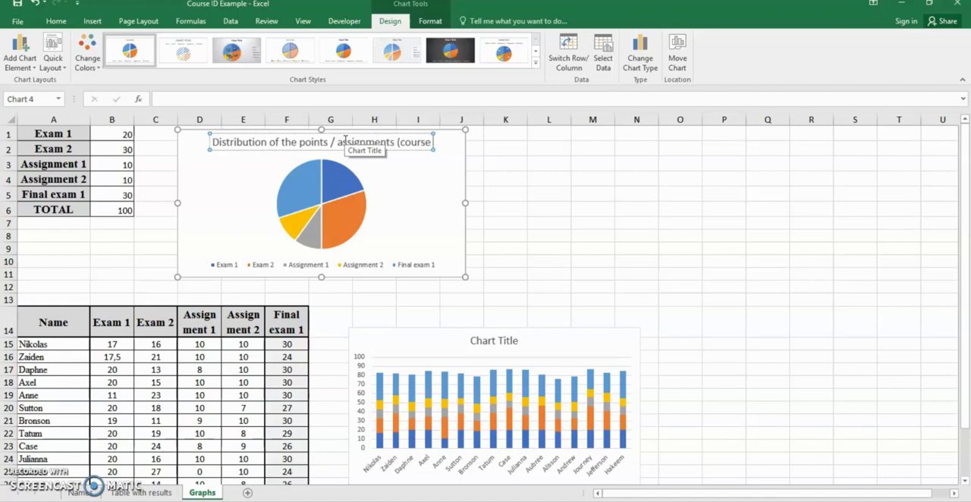
text( 123)
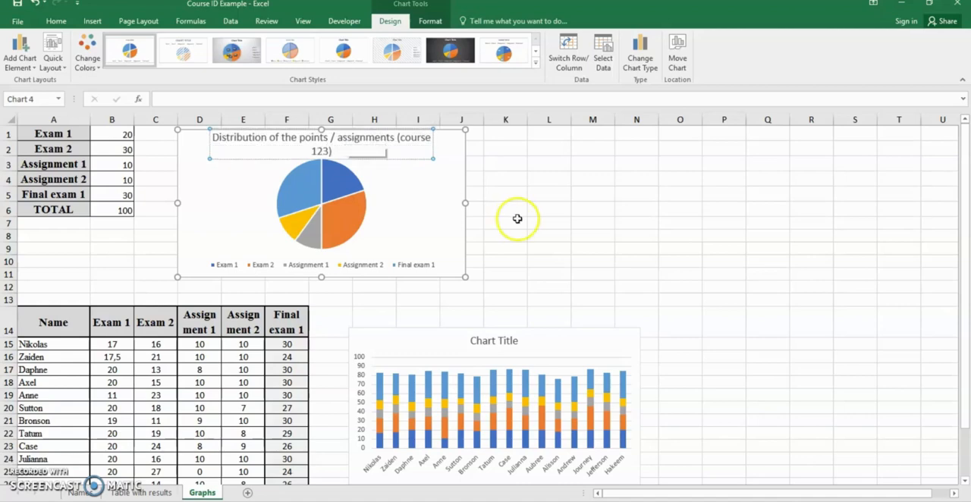
click(551, 190)
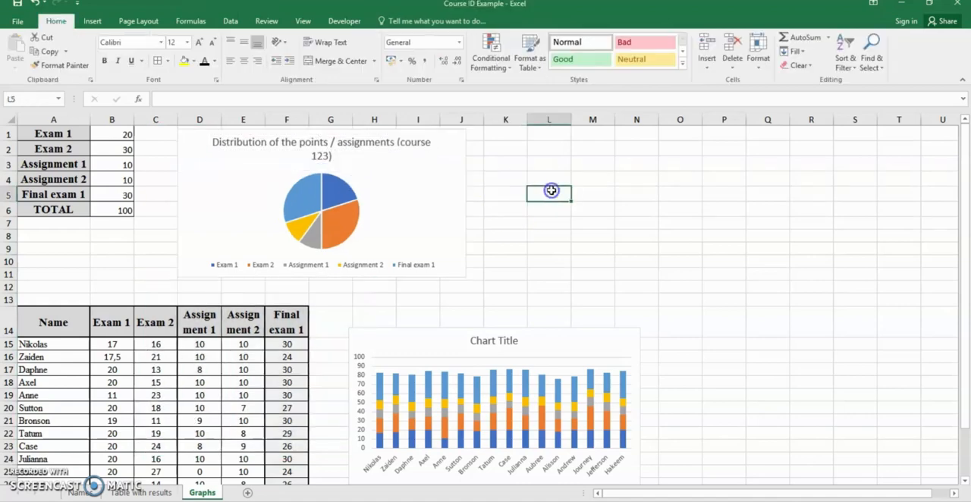
Step: Change the stacked column chart's title to "Student grades for the course 123"
scroll(551, 191, down, 2)
click(494, 250)
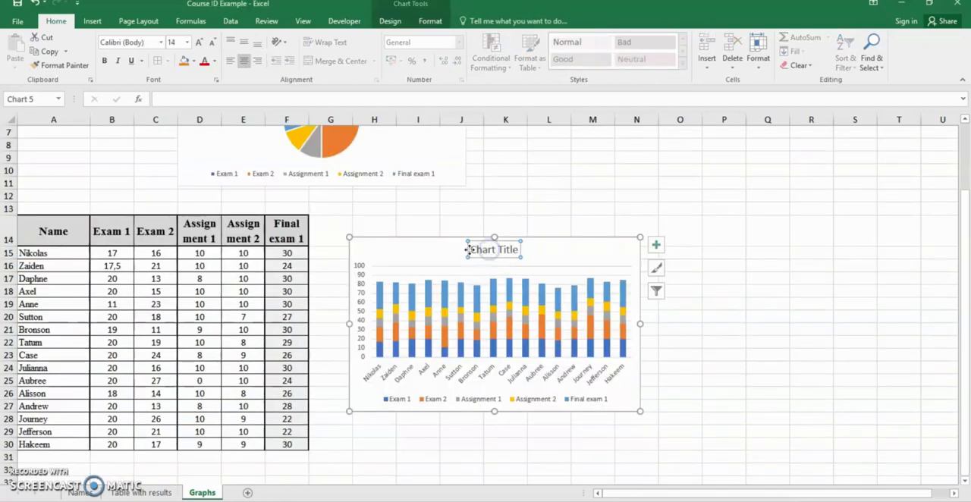
triple_click(474, 250)
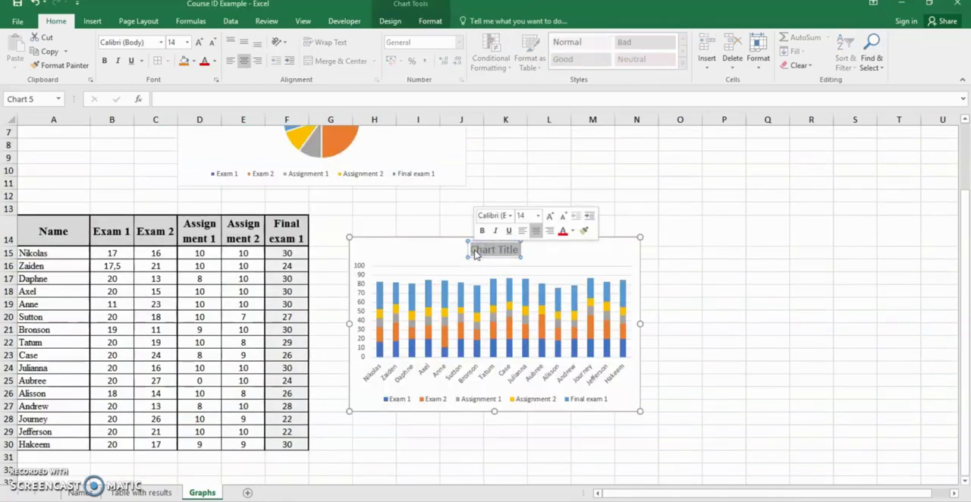
text(Studen)
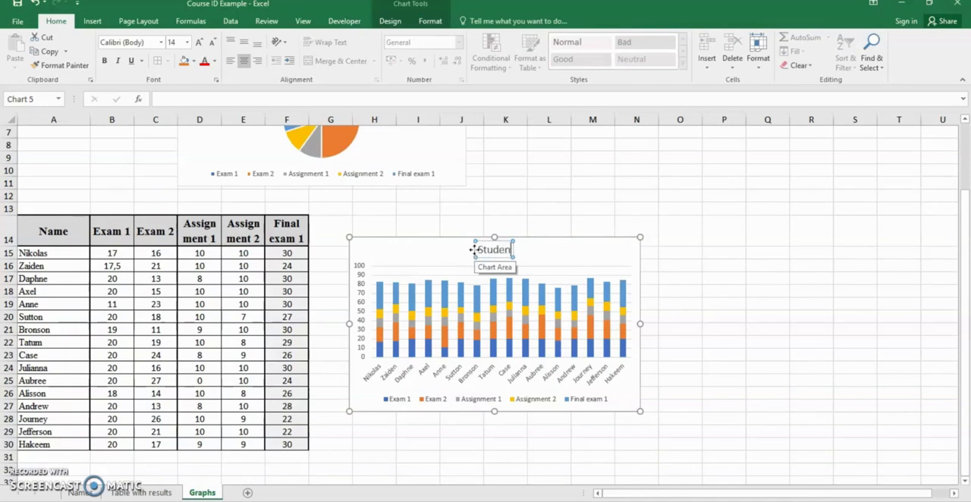
text(t grades)
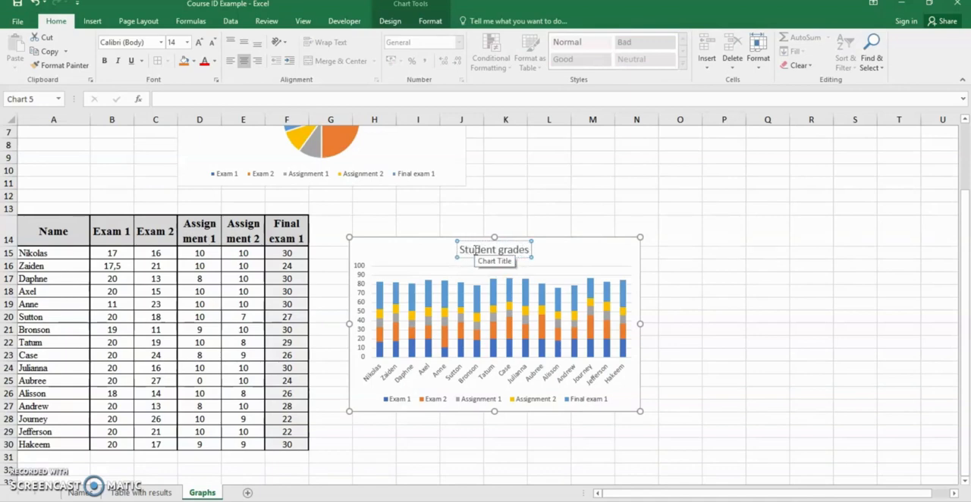
text( fo)
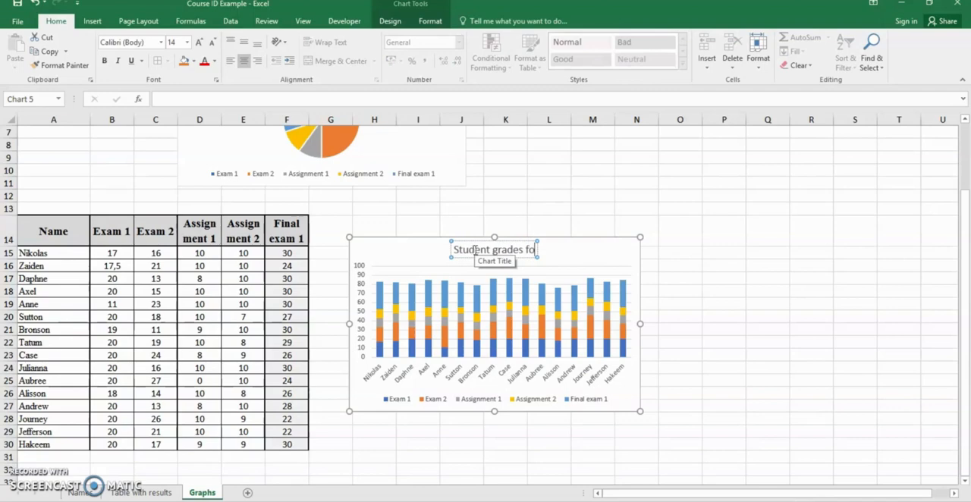
text(r)
text( t)
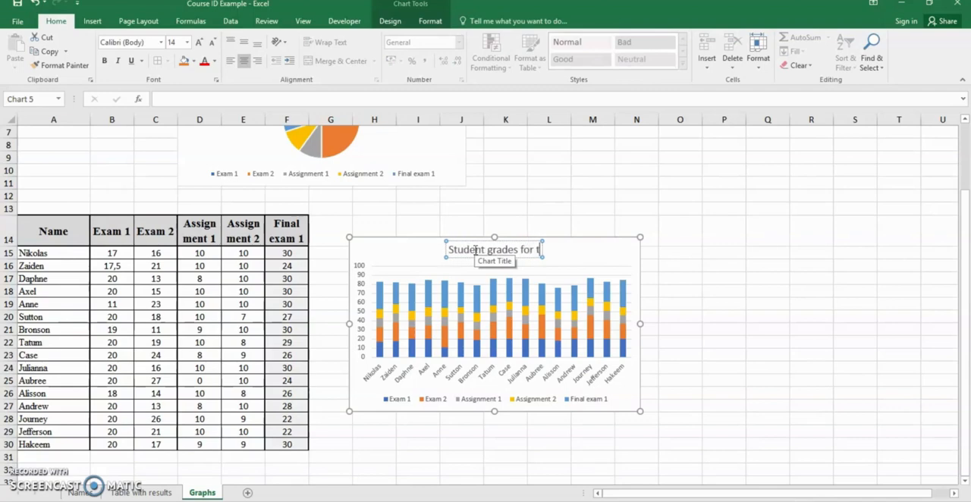
text(he course 123)
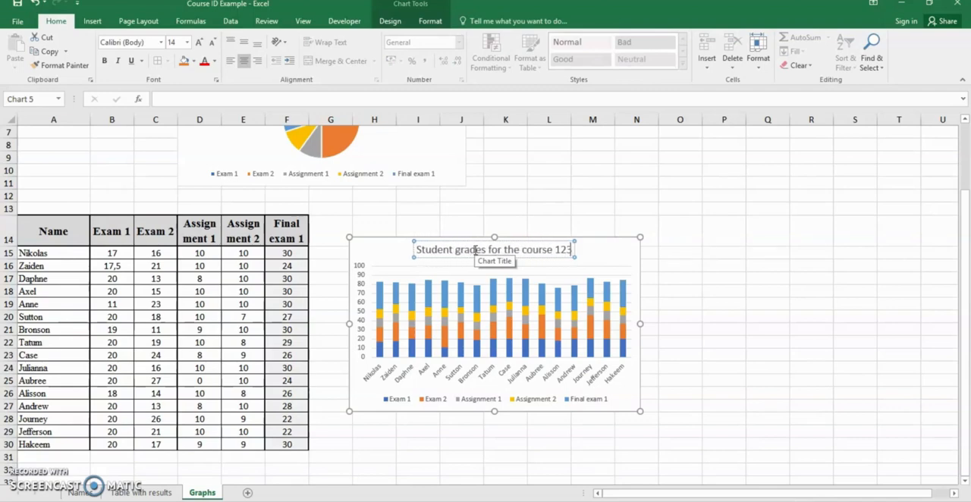
click(111, 253)
drag(111, 253, 112, 421)
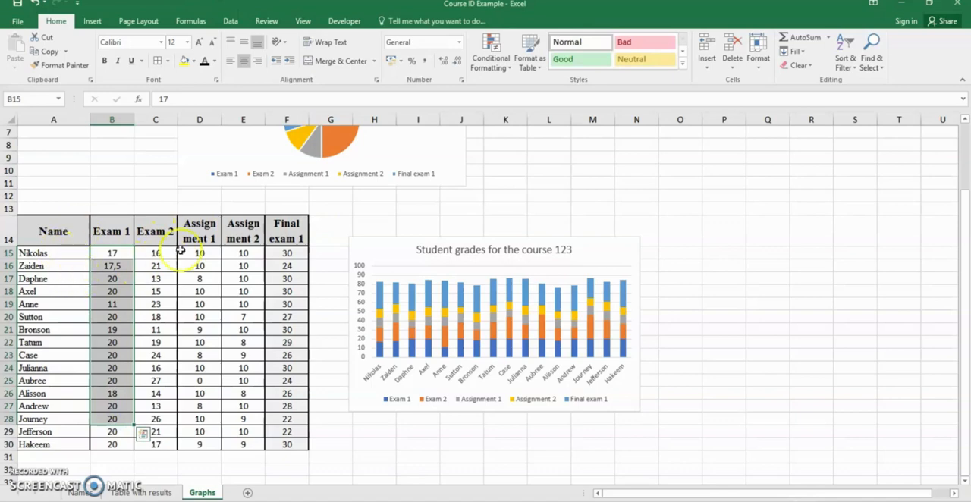
click(668, 392)
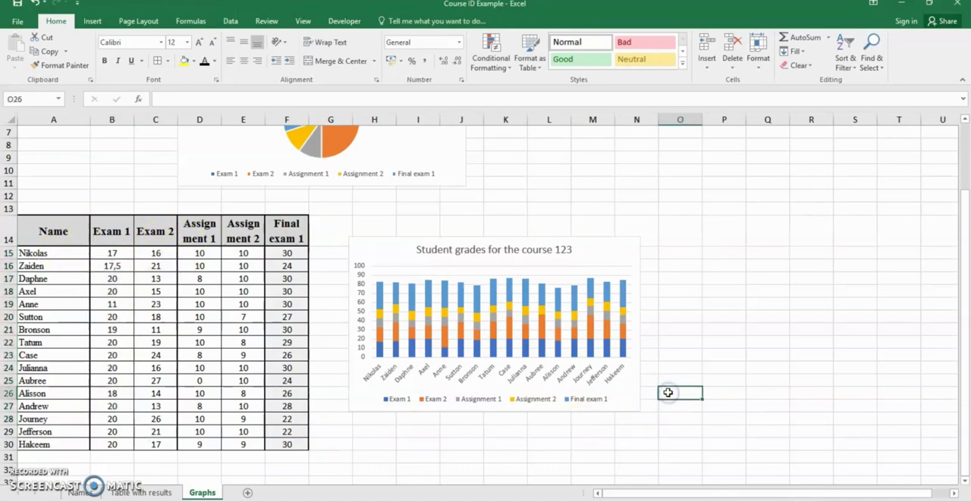
Step: Remove the legend from the pie chart of the point distribution
scroll(669, 387, up, 2)
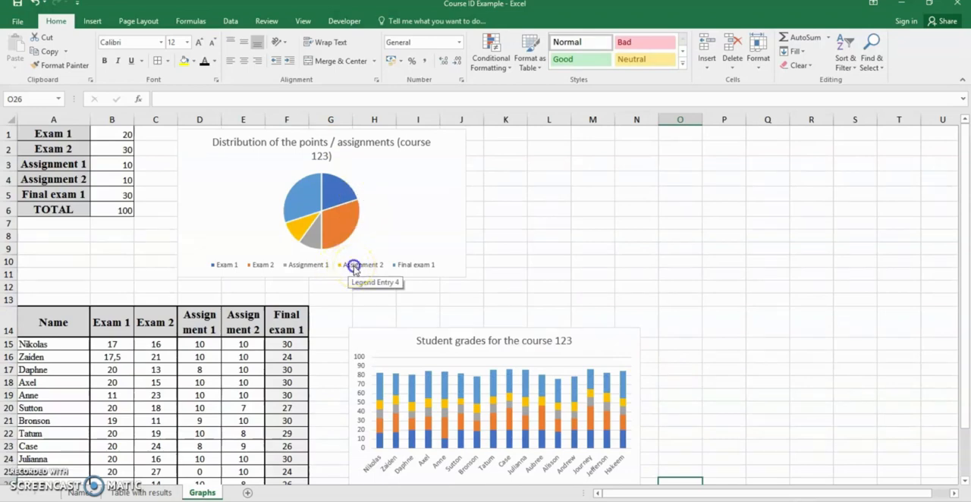
click(354, 271)
key(Delete)
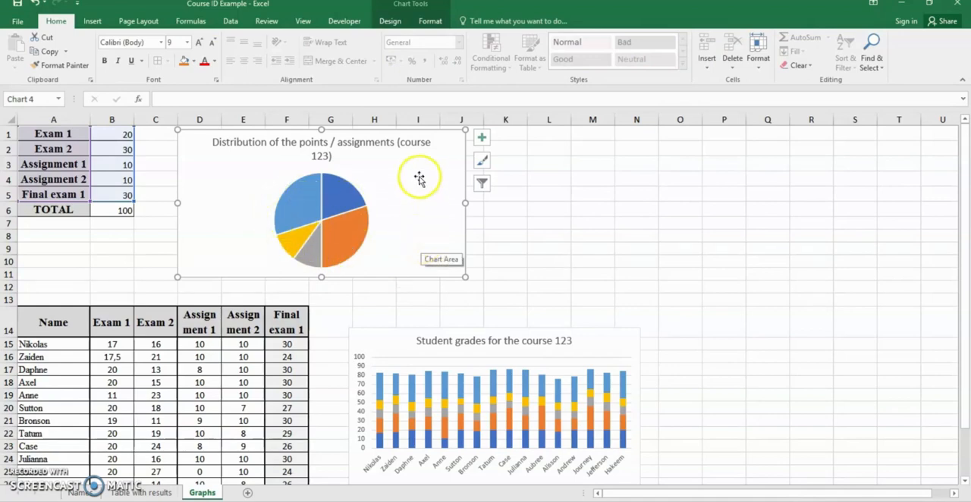
mouse_move(355, 195)
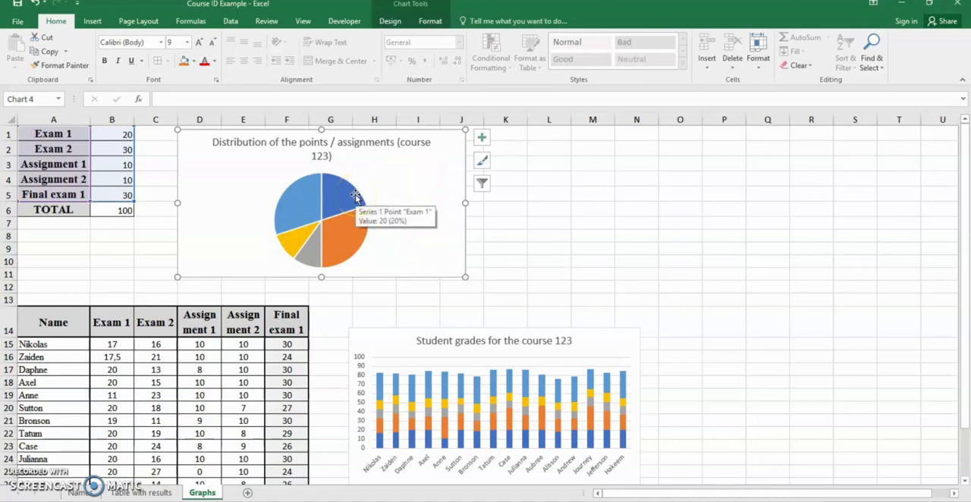
click(483, 139)
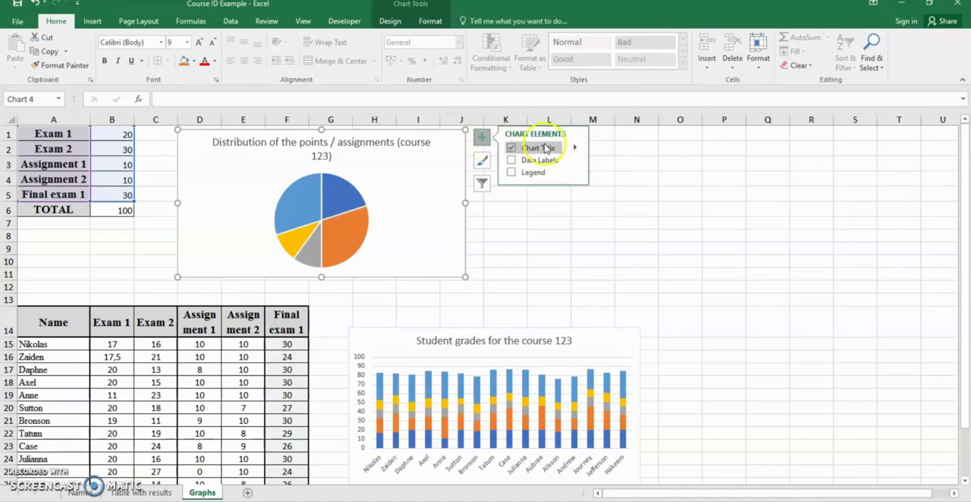
click(482, 138)
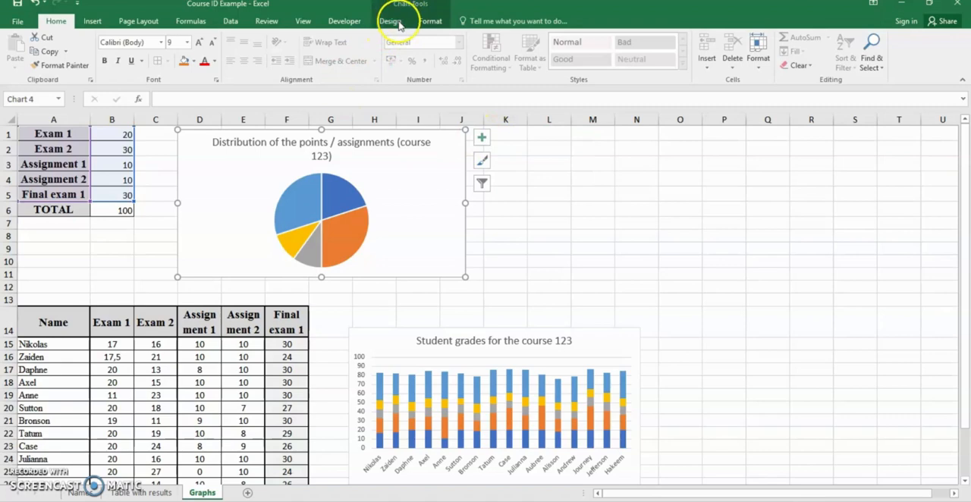
click(680, 274)
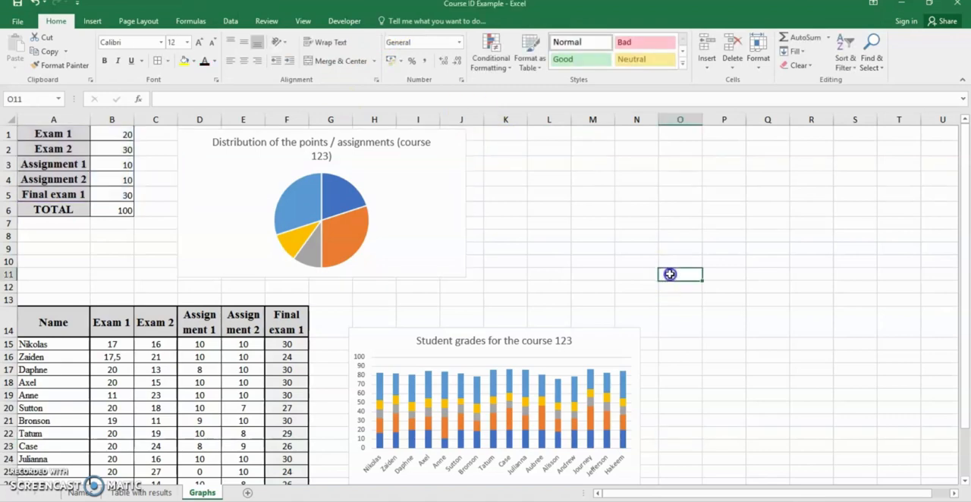
Step: Add a legend to the pie chart using the Bottom position
click(425, 210)
click(388, 23)
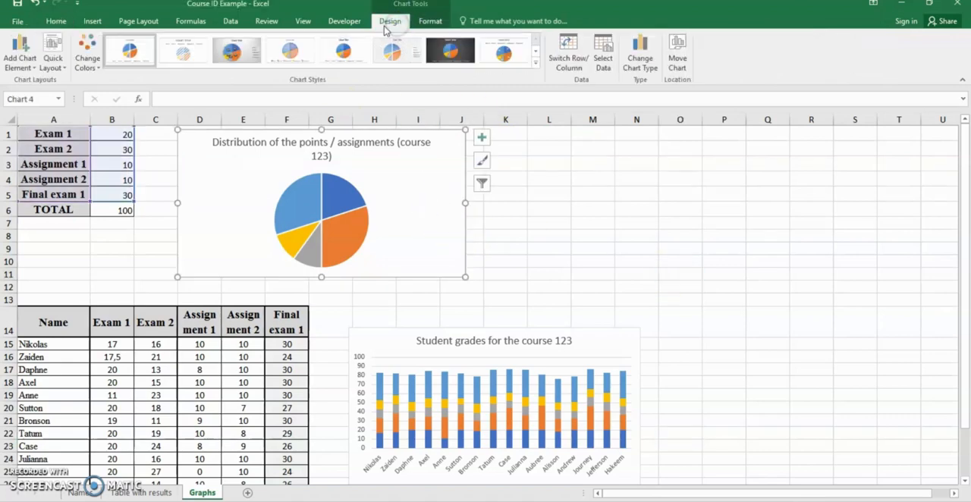
click(30, 67)
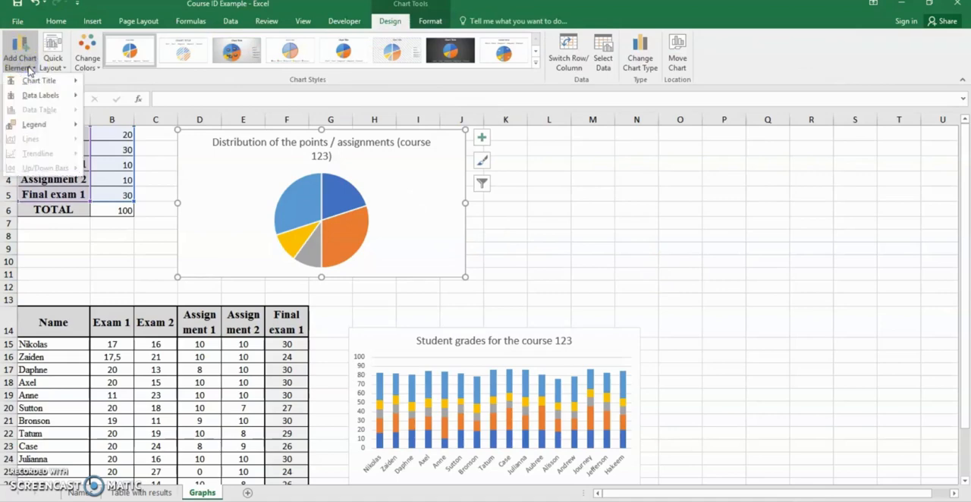
click(47, 127)
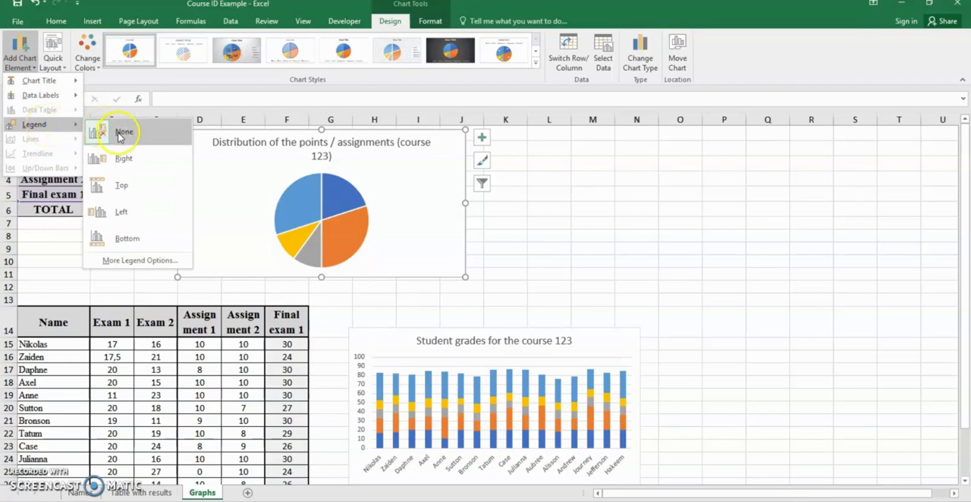
click(125, 159)
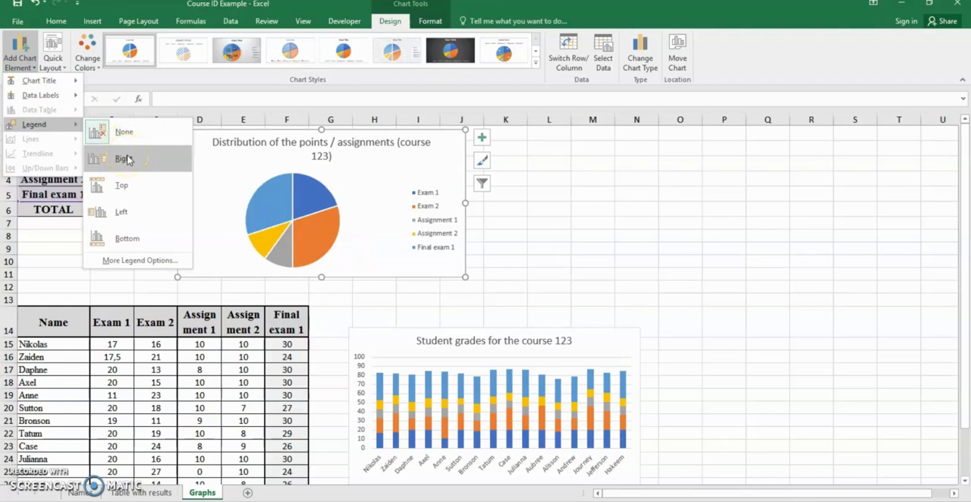
click(131, 186)
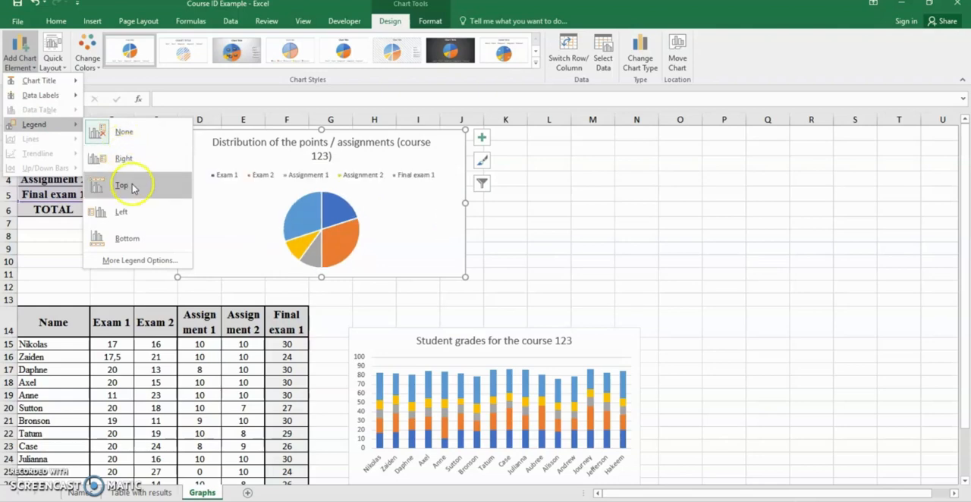
click(139, 240)
Step: Delete the stacked column chart's title and add a new placeholder title with the Above Chart option
scroll(875, 253, down, 3)
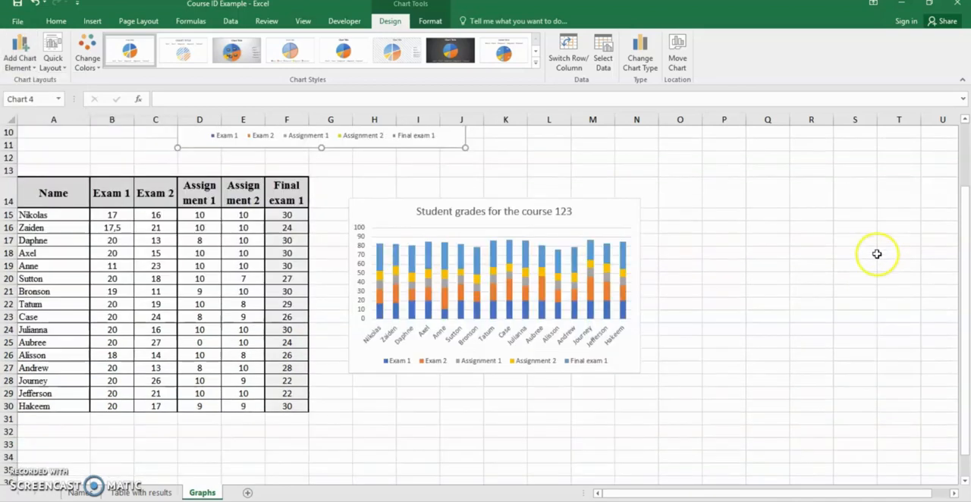
click(546, 220)
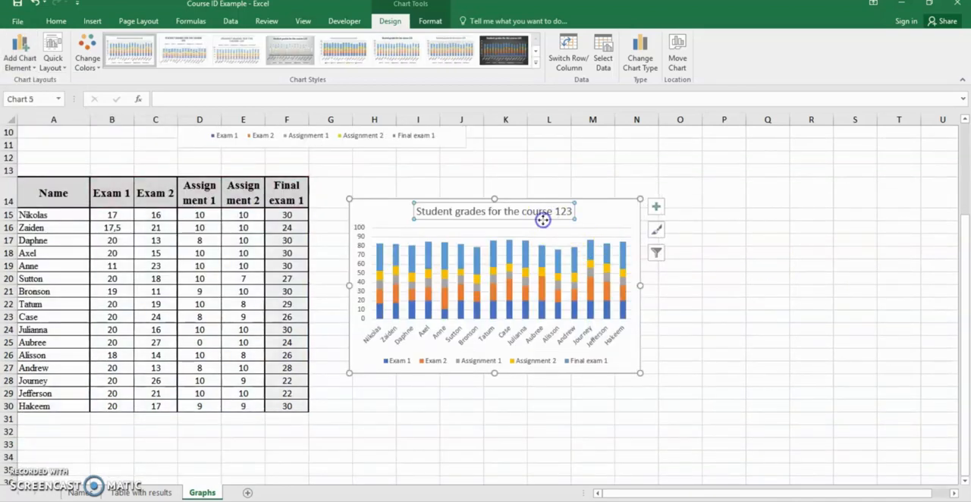
key(Delete)
click(9, 63)
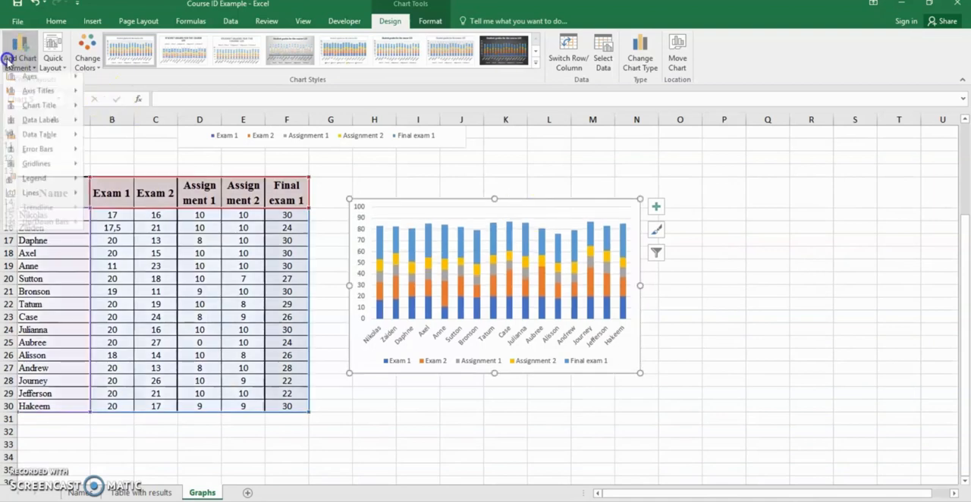
mouse_move(30, 94)
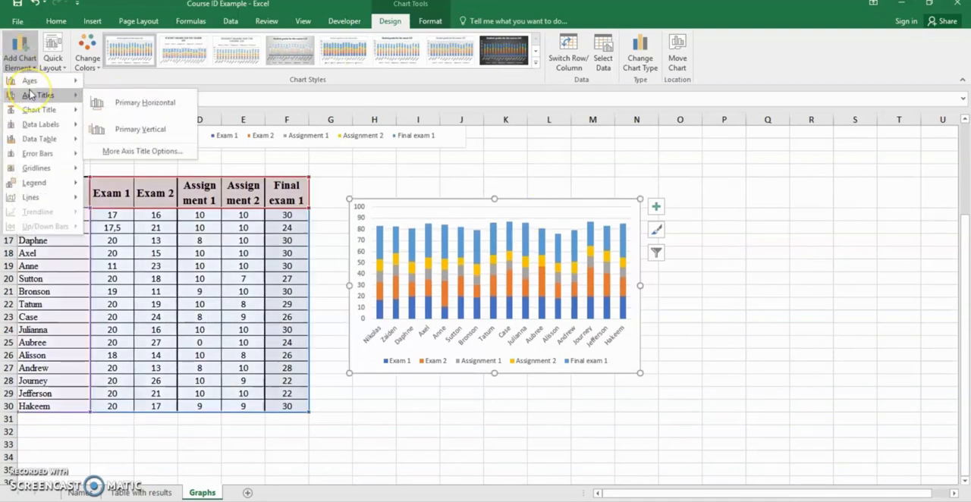
mouse_move(40, 110)
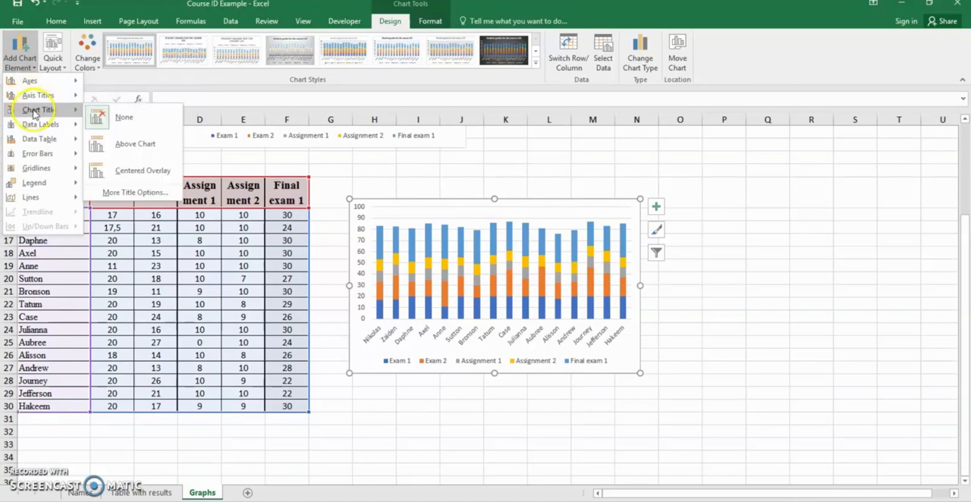
click(119, 142)
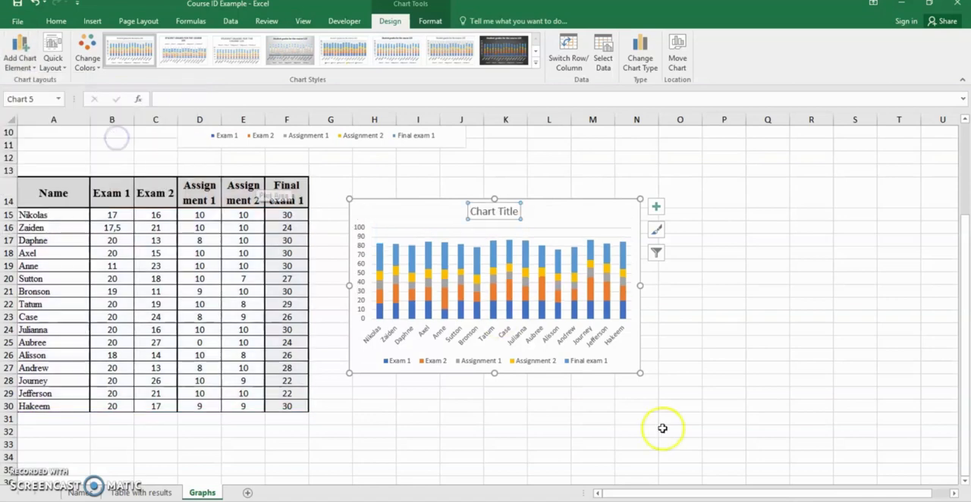
click(740, 343)
Step: Add data labels with the Center option to the pie chart's slices
scroll(713, 353, up, 3)
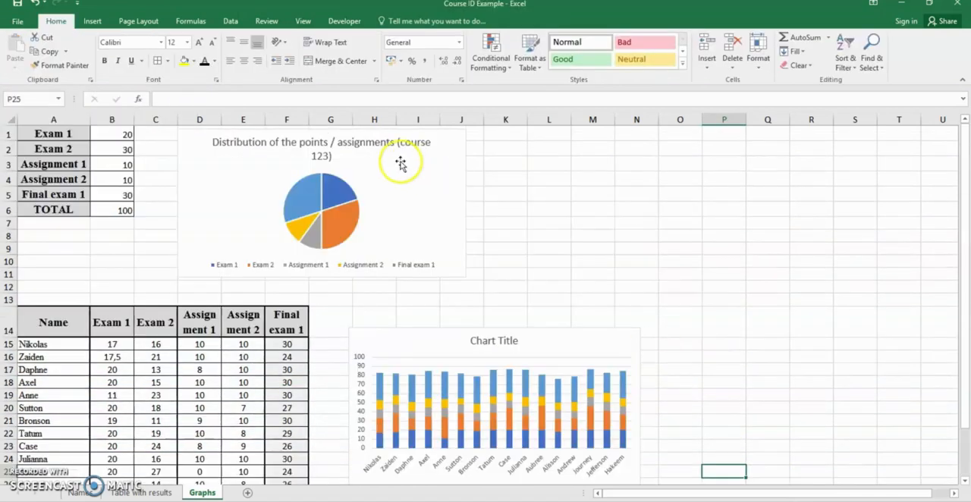
click(338, 192)
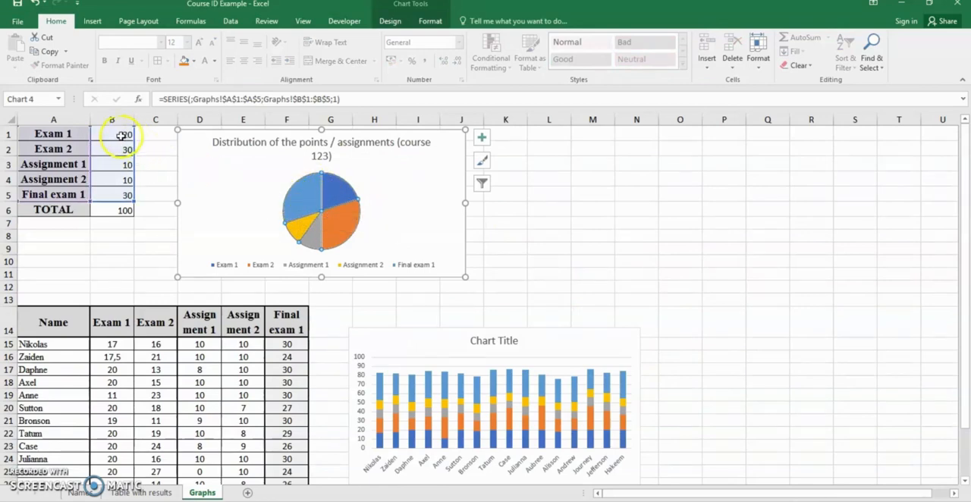
click(389, 21)
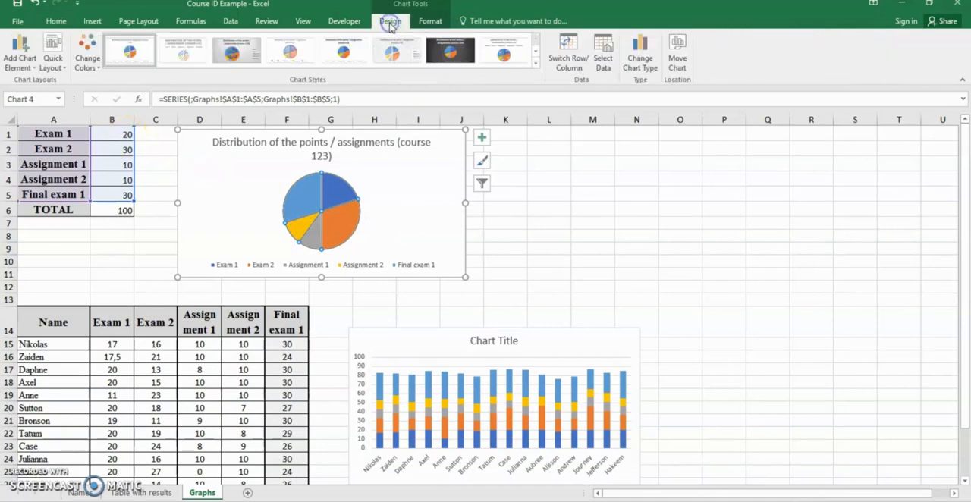
click(20, 61)
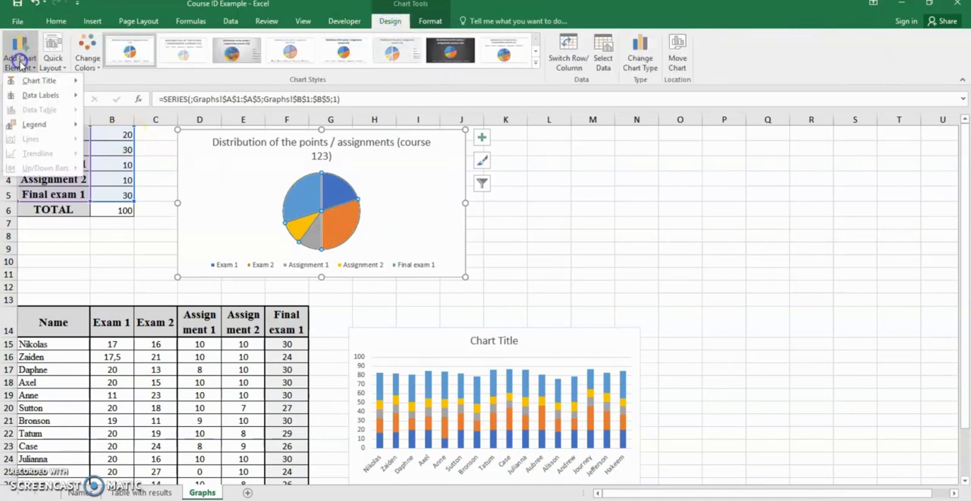
click(39, 96)
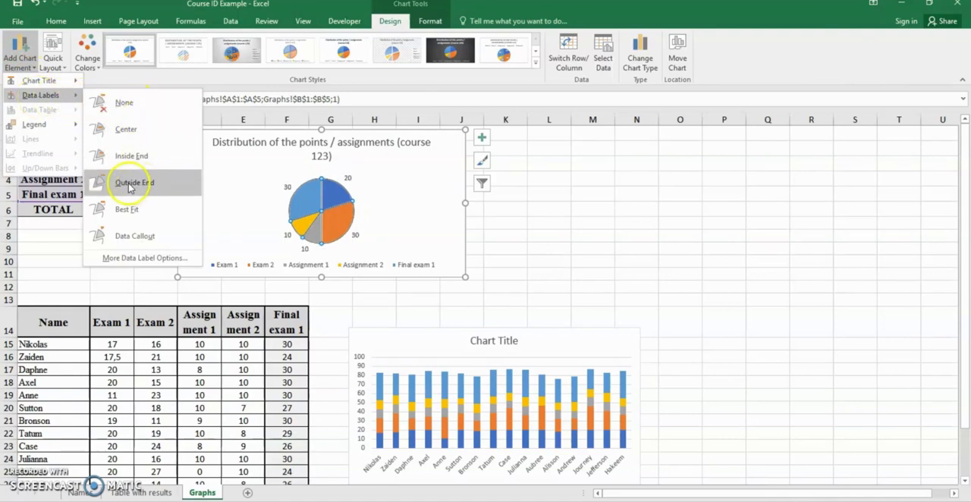
click(135, 138)
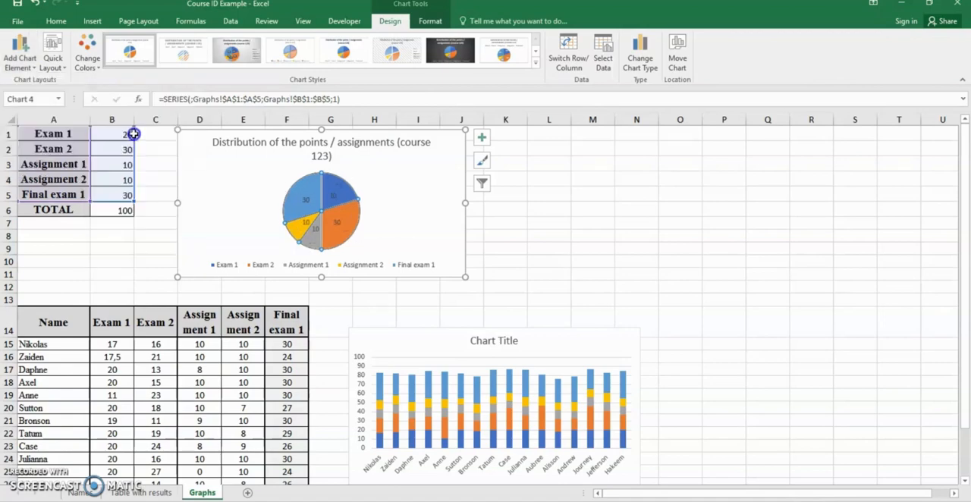
click(620, 274)
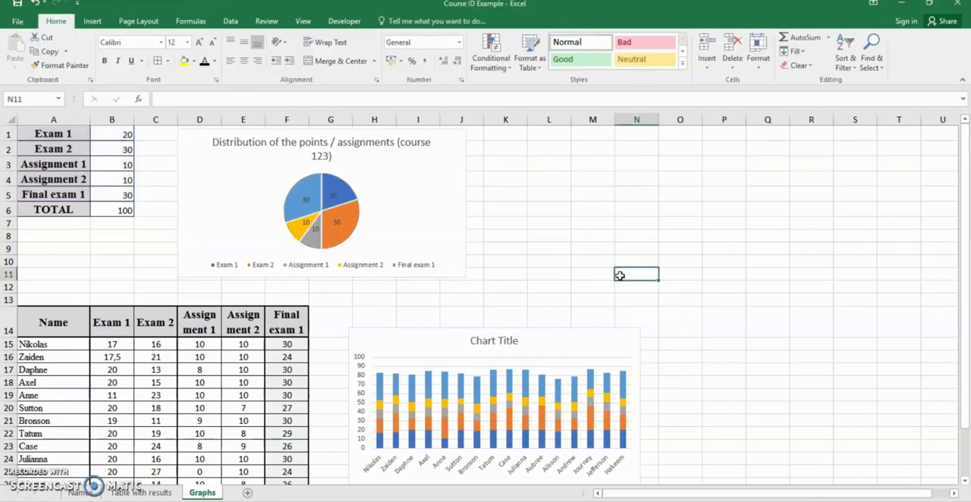